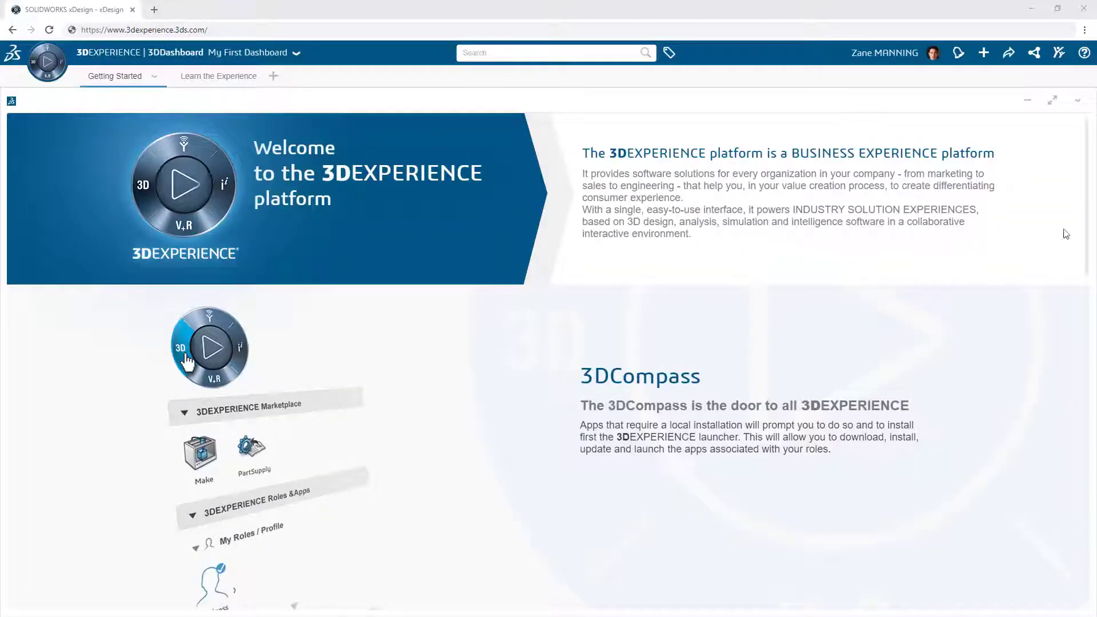
mouse_move(1086, 219)
mouse_down()
mouse_move(1084, 550)
mouse_move(1087, 209)
mouse_up()
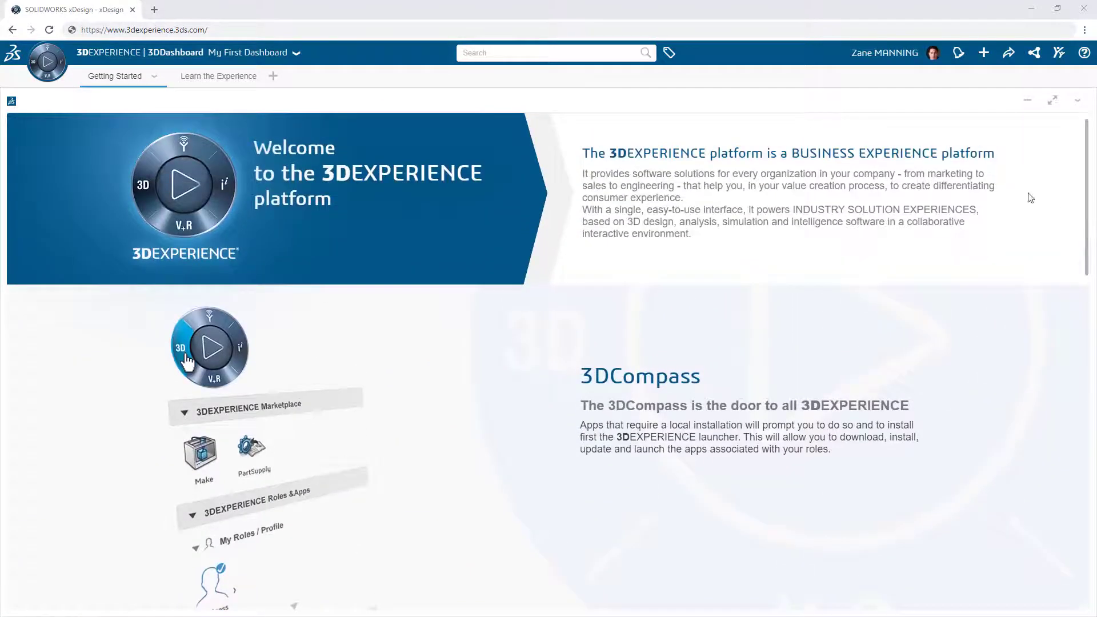
Step: Create a new dashboard named Engineering
click(303, 54)
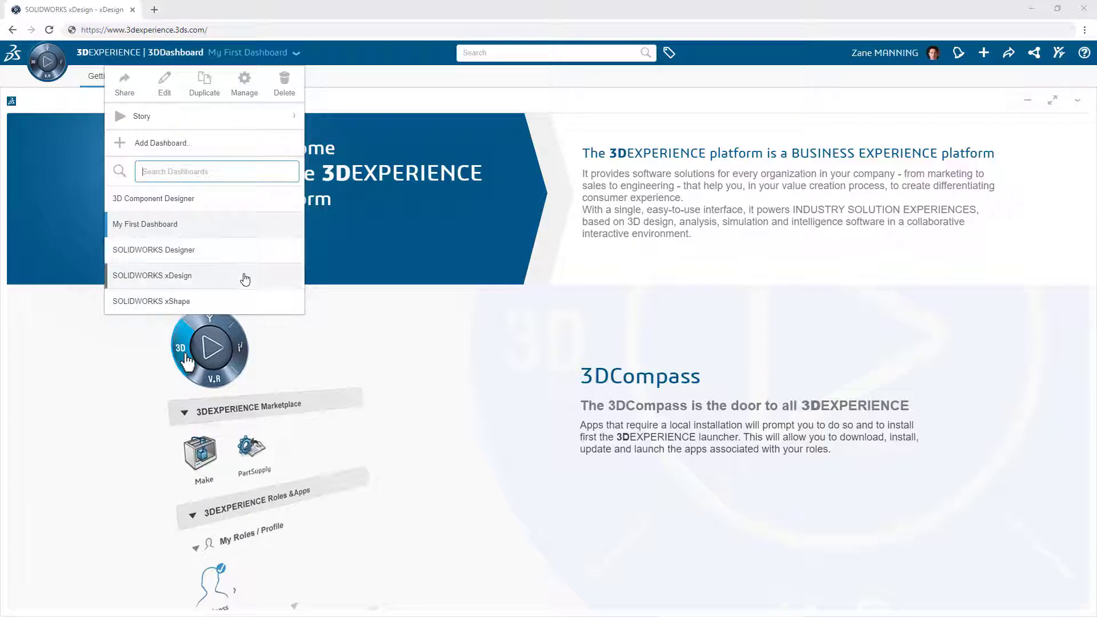
click(190, 144)
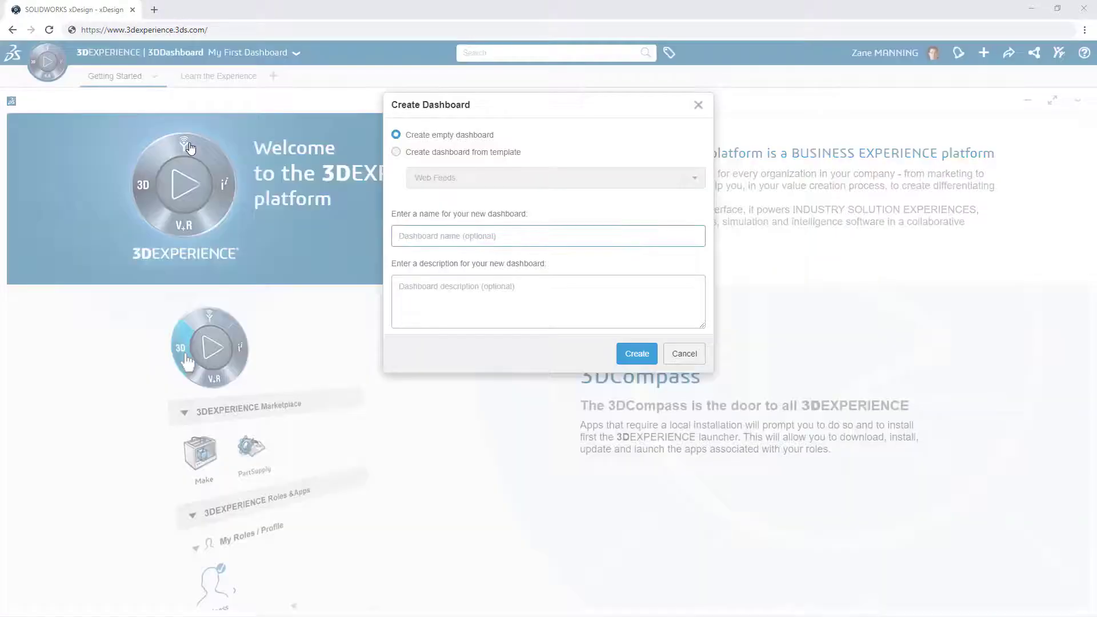
text(Engineering)
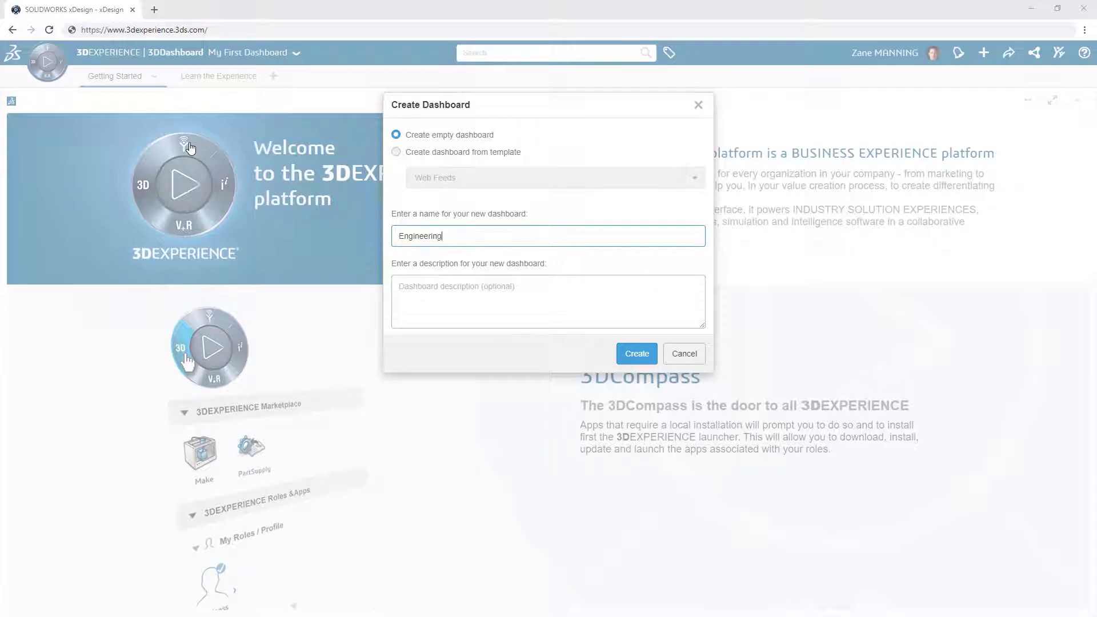
key(Return)
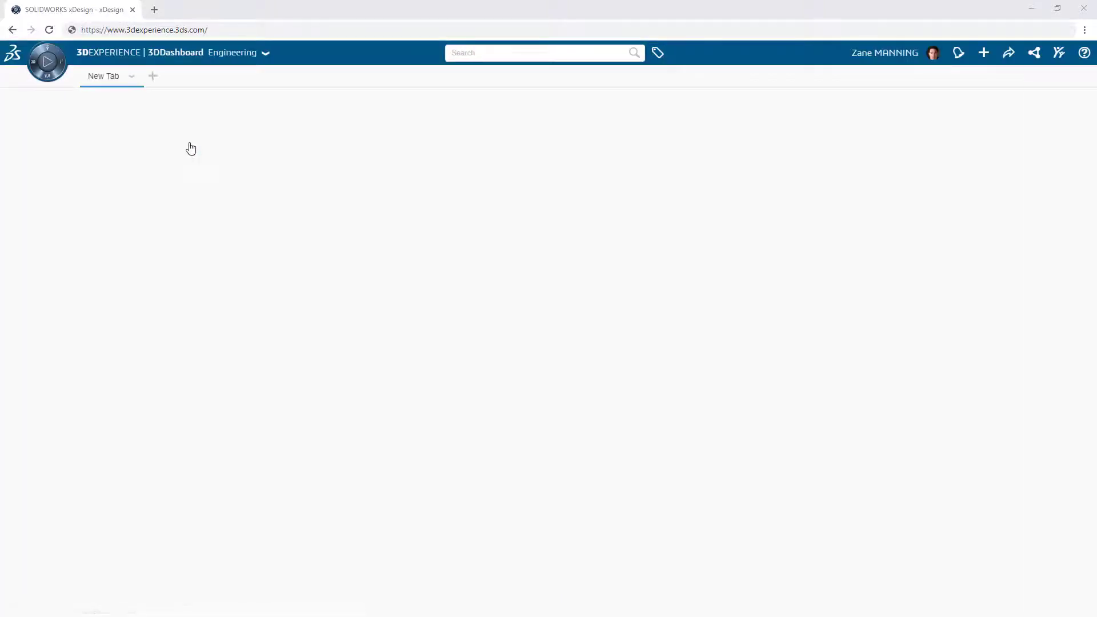
Step: Rename the dashboard's first tab to Design
click(130, 79)
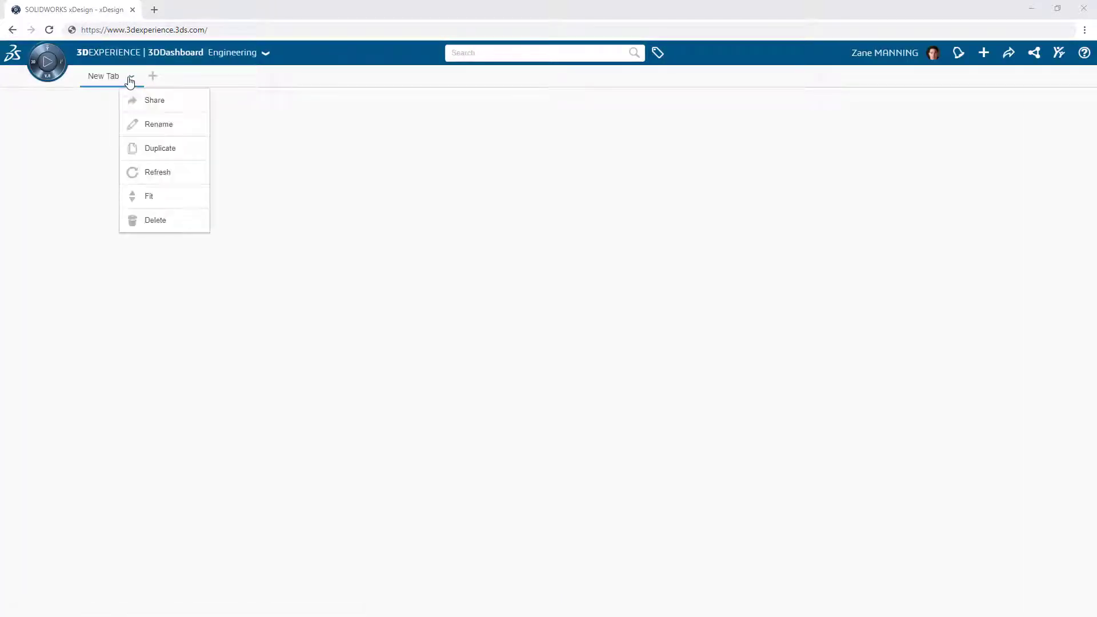
click(165, 131)
text(Design)
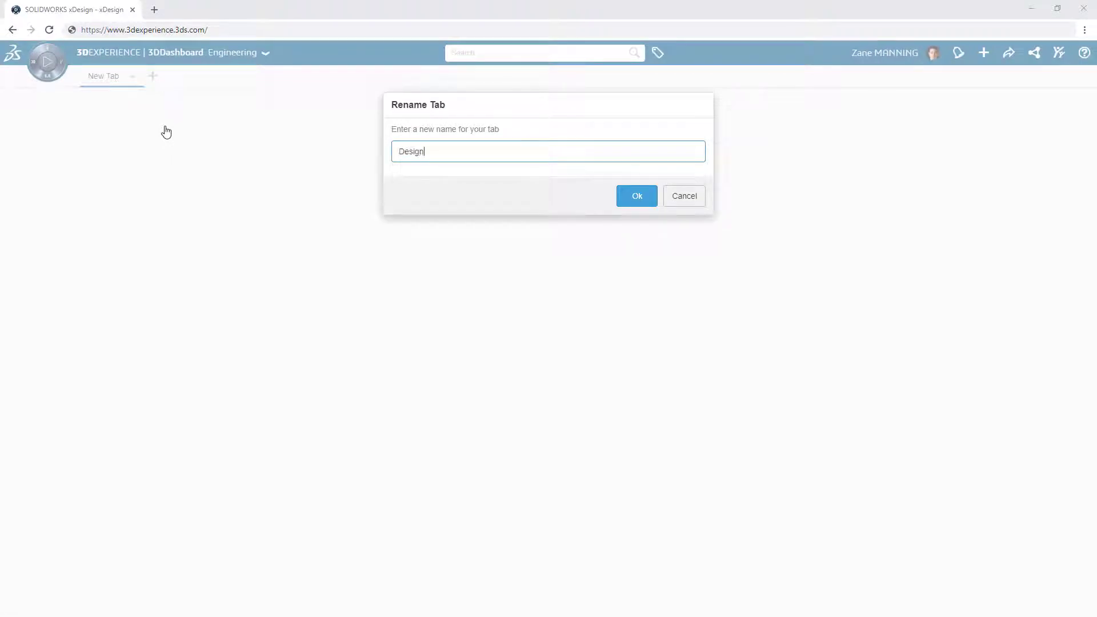
key(Return)
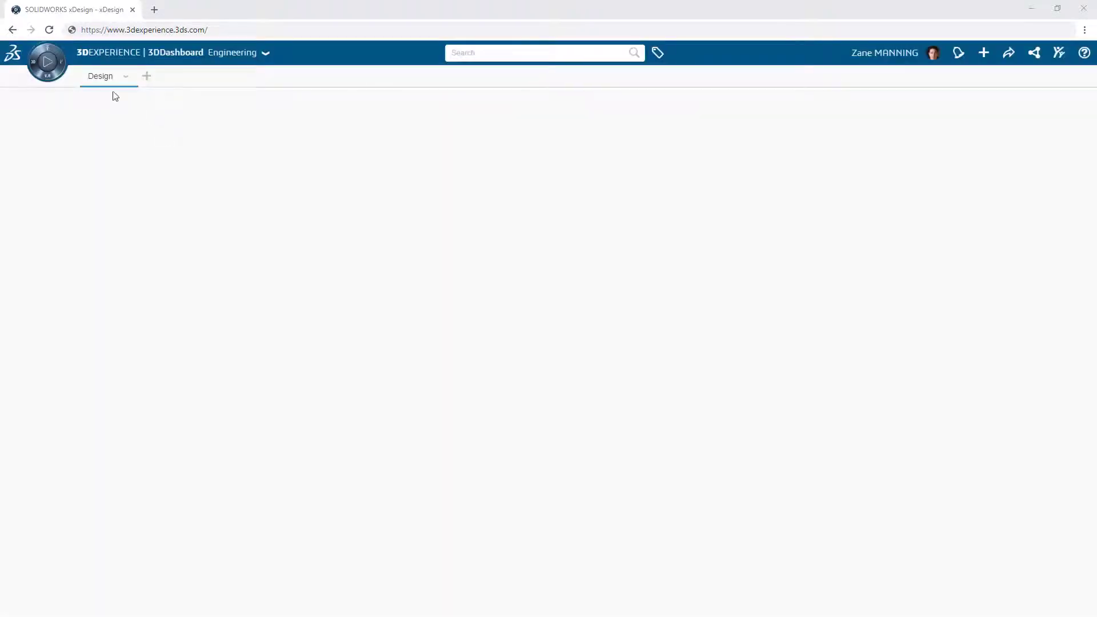
Step: Place an xDesign widget on the Design tab and enlarge it toward the bottom-right
click(36, 69)
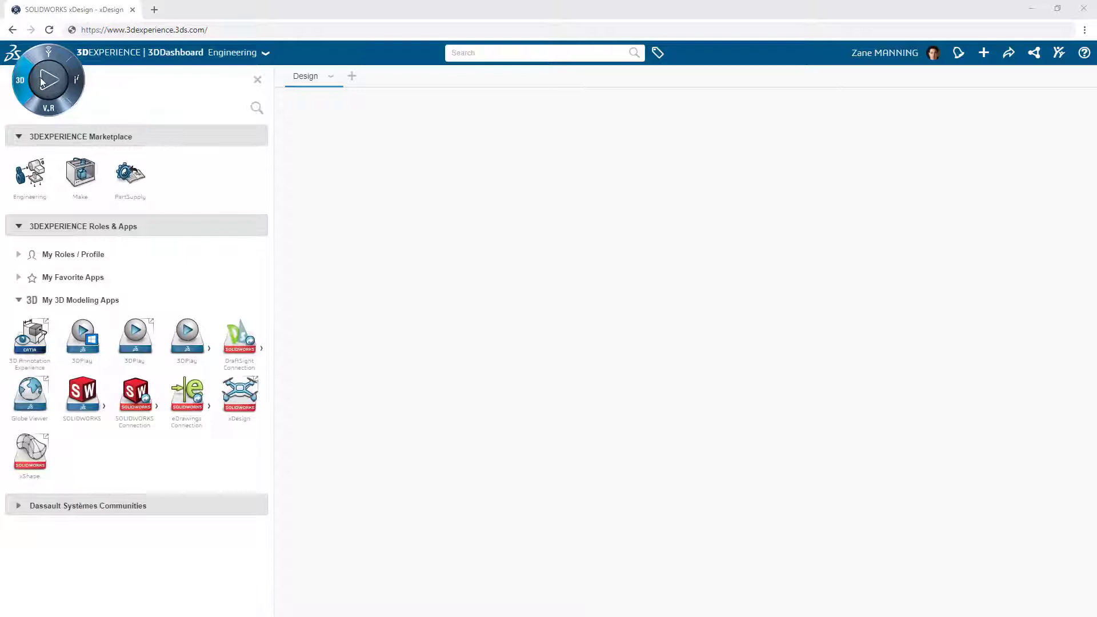
drag(237, 398, 434, 237)
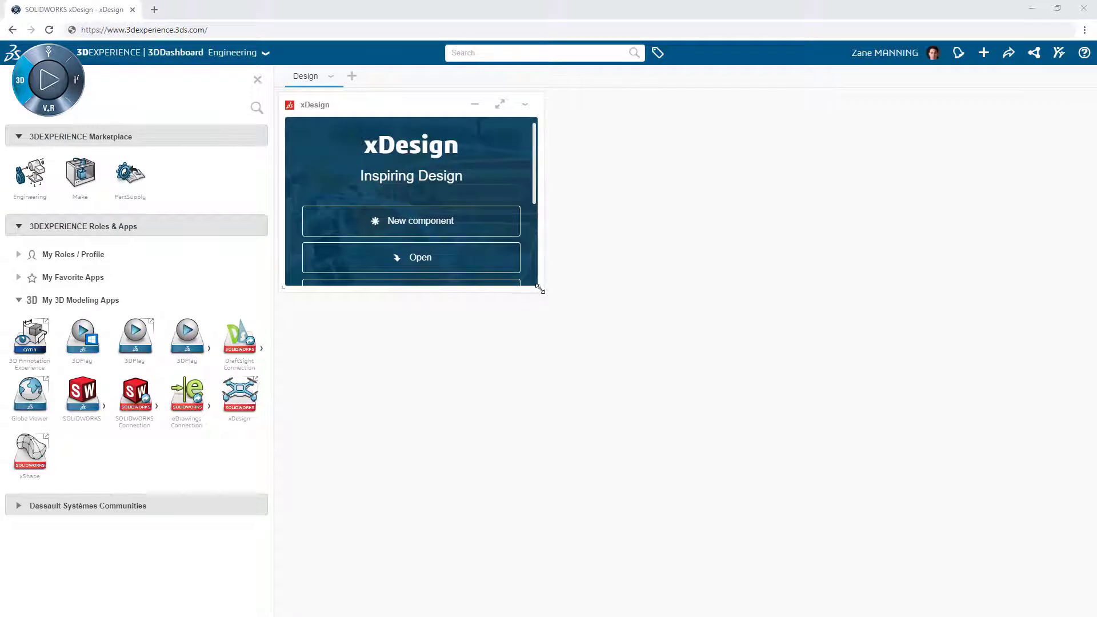
drag(541, 290, 733, 608)
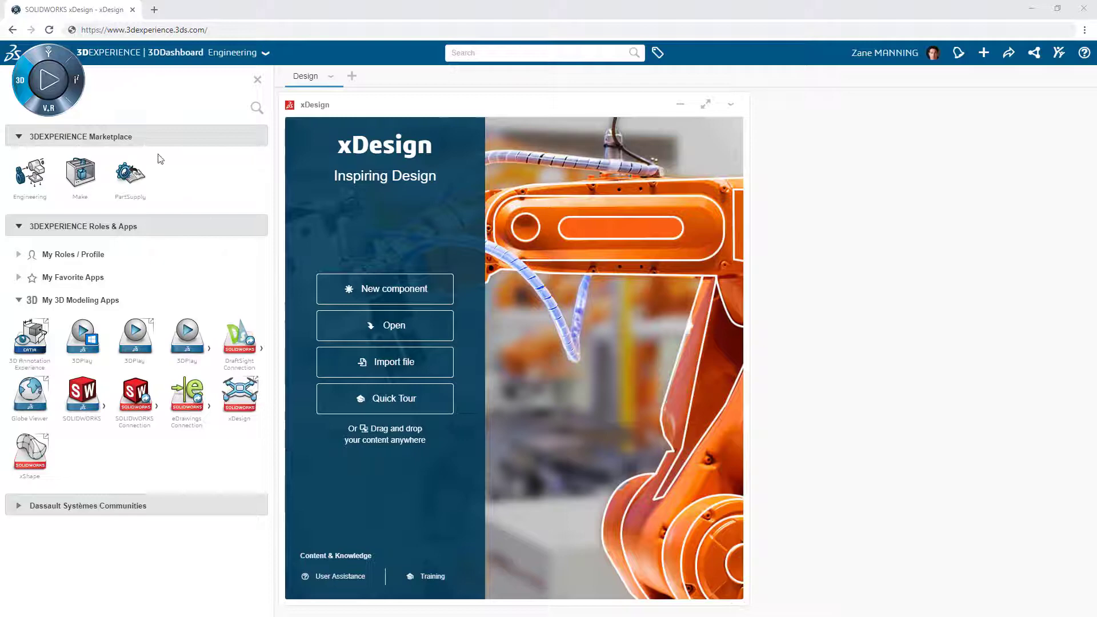
Step: Add an enlarged 3DSpace Fishing Reel widget beside the xDesign widget
click(51, 63)
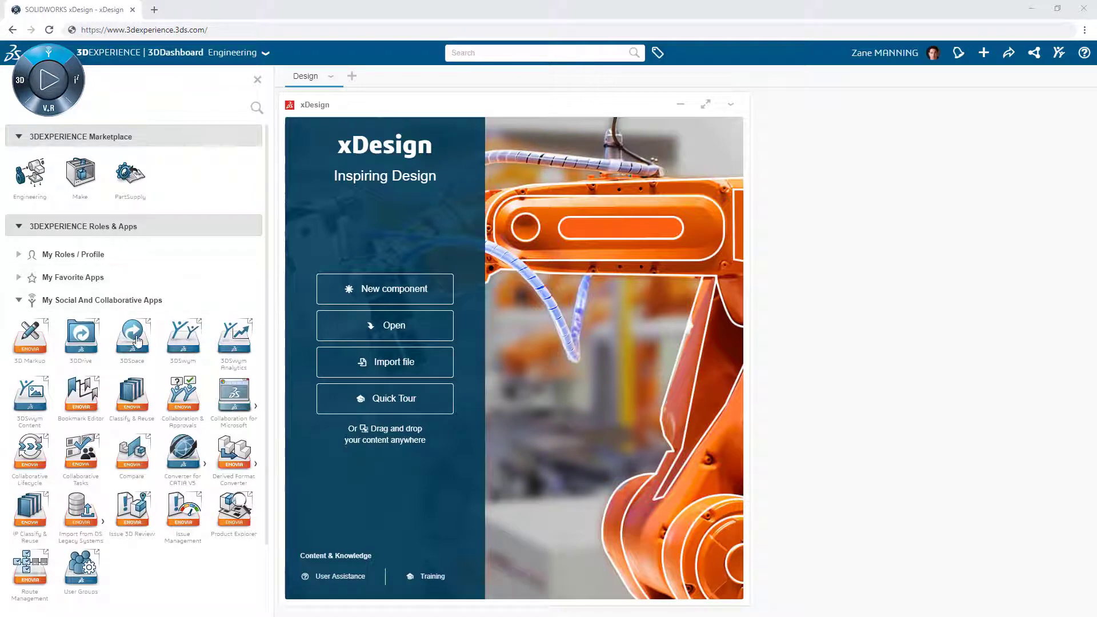
drag(133, 336, 922, 300)
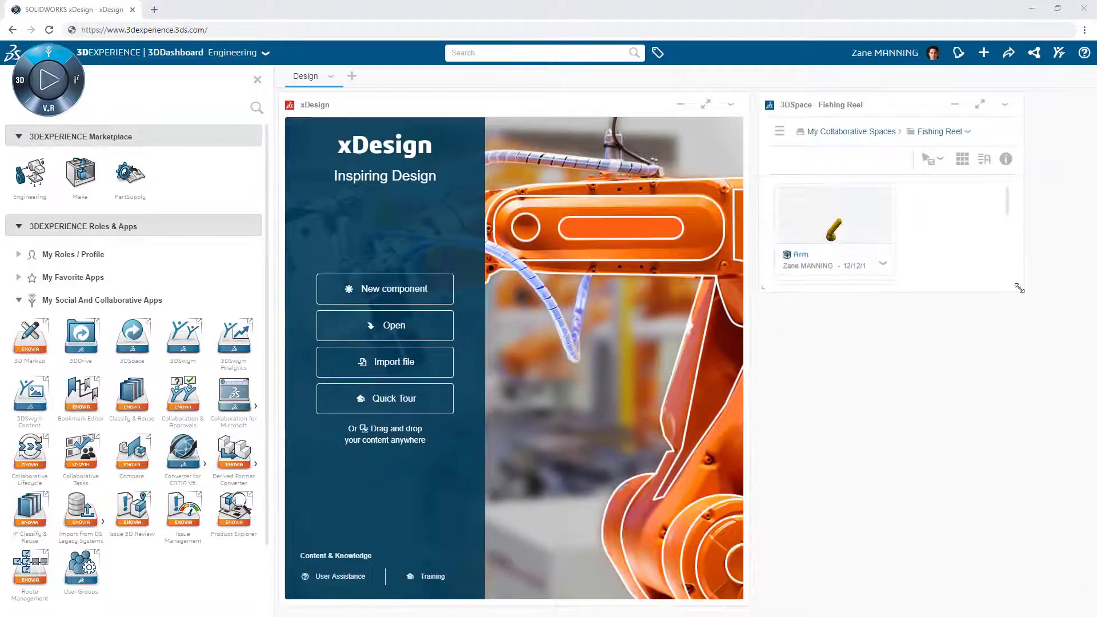
drag(1053, 360, 1064, 395)
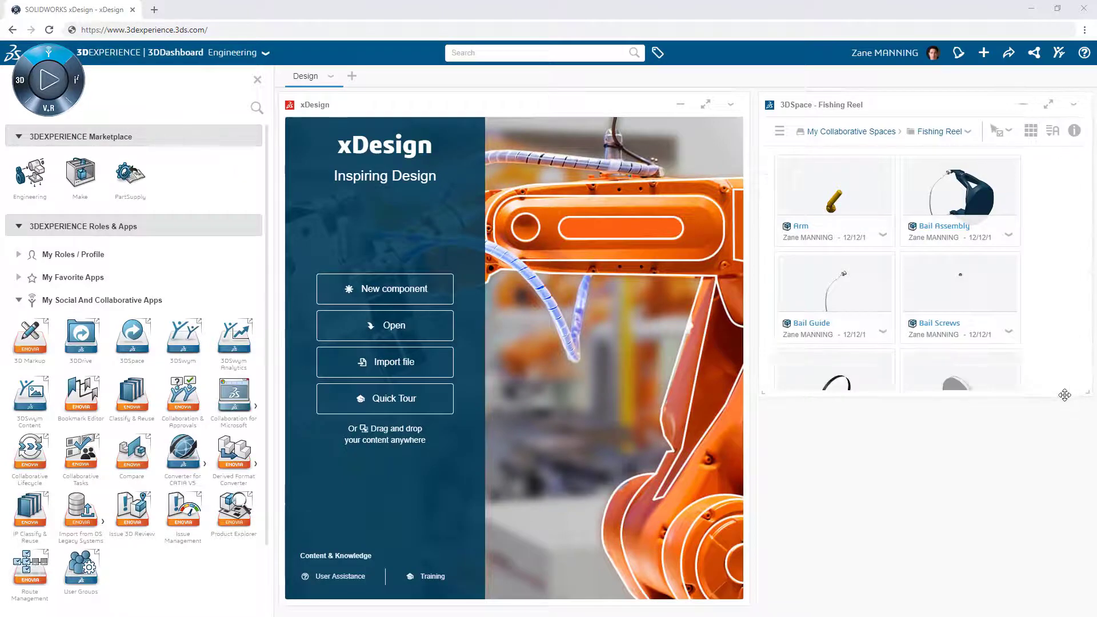
scroll(1013, 343, down, 1)
scroll(1012, 344, down, 2)
scroll(1003, 318, down, 1)
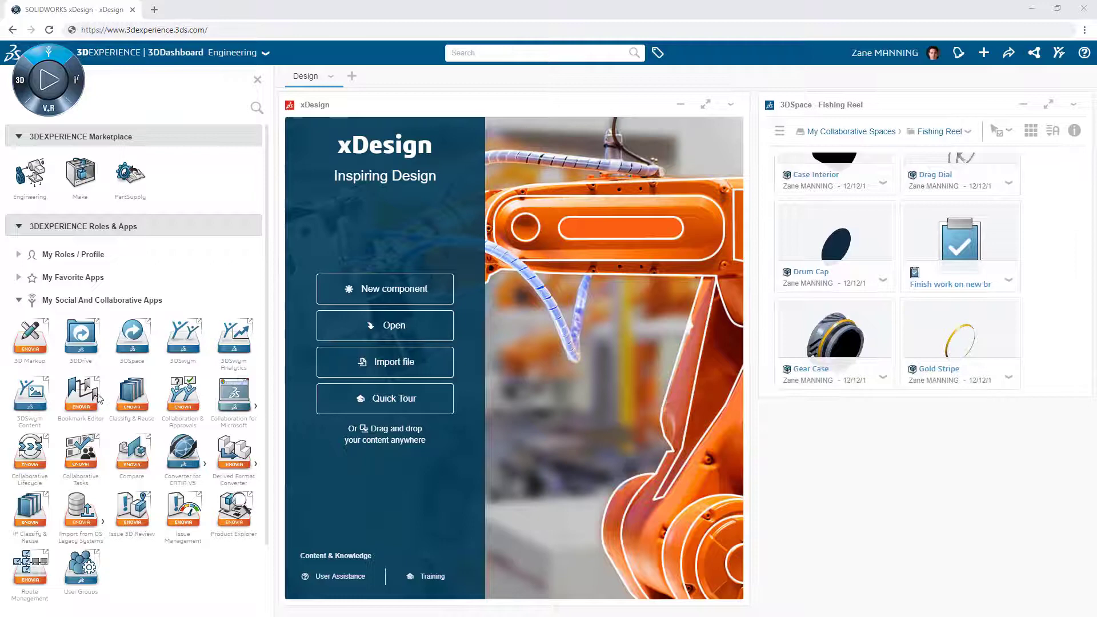
Step: Add a full-width Bookmark Editor and bookmark Reel Assembly in Circular Saw Design
drag(99, 399, 894, 245)
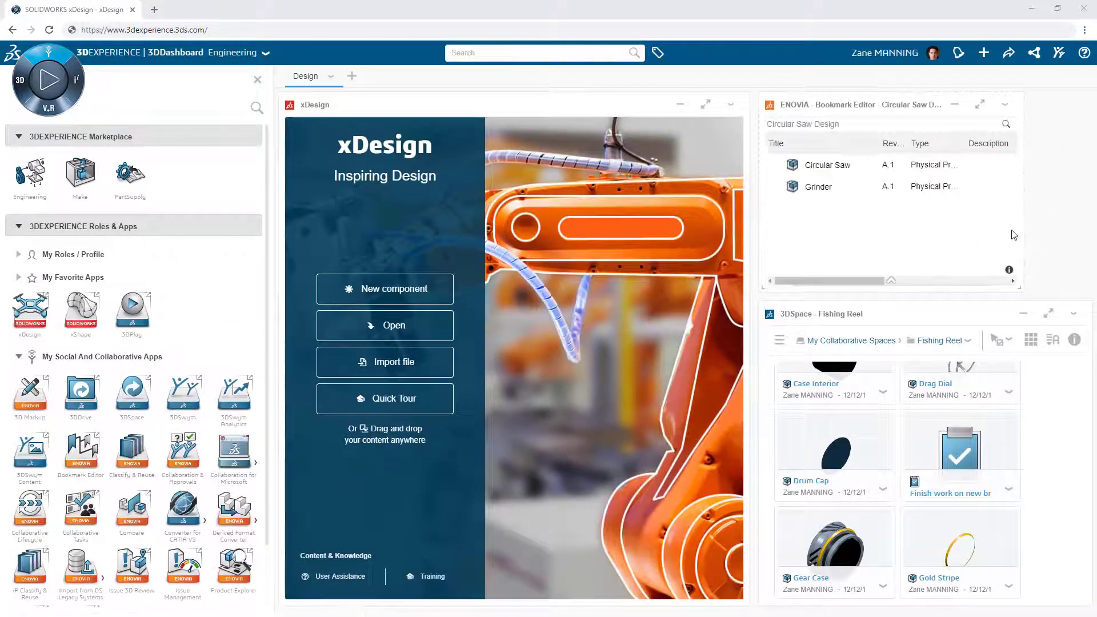
drag(1024, 231, 1083, 234)
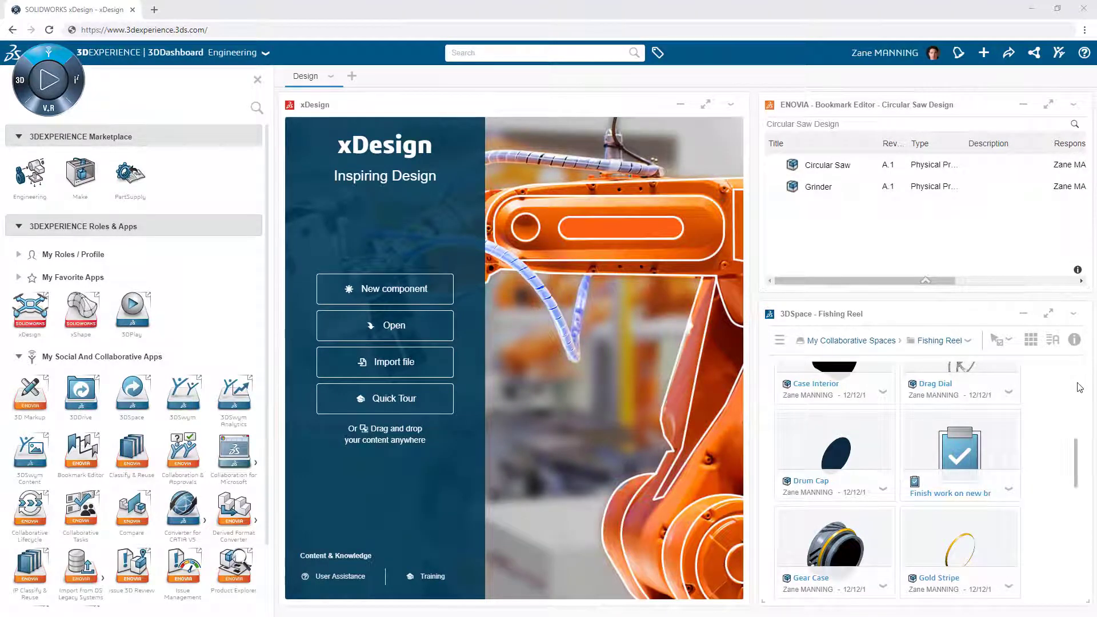
drag(1077, 454, 1080, 553)
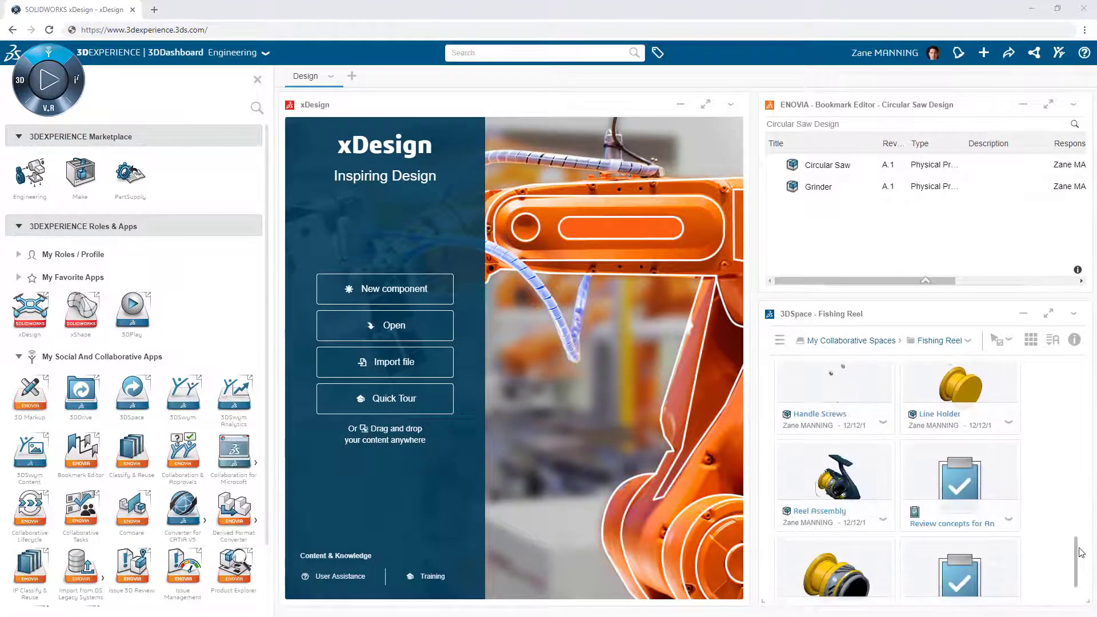
drag(835, 481, 883, 246)
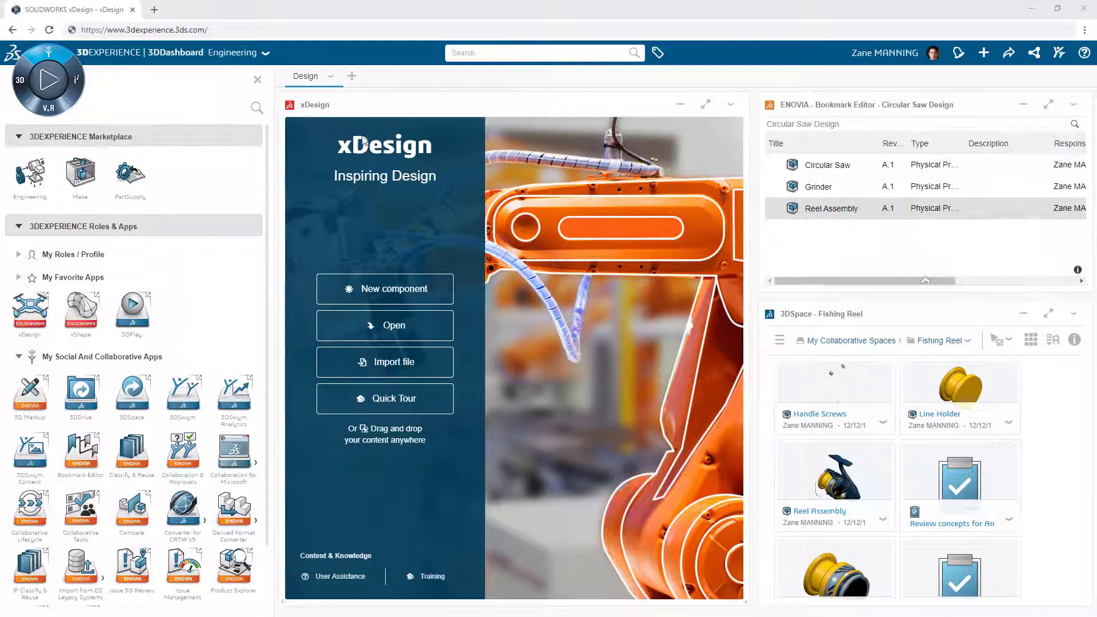
Step: Load Reel Assembly from the Bookmark Editor into xDesign and maximize the widget
click(257, 79)
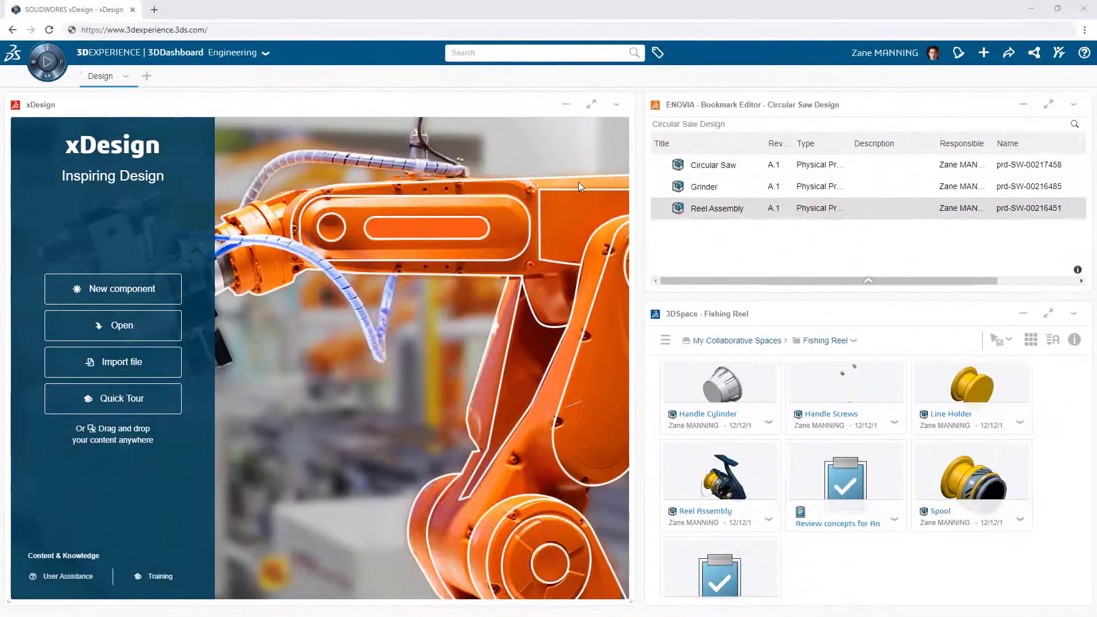
drag(703, 212, 340, 327)
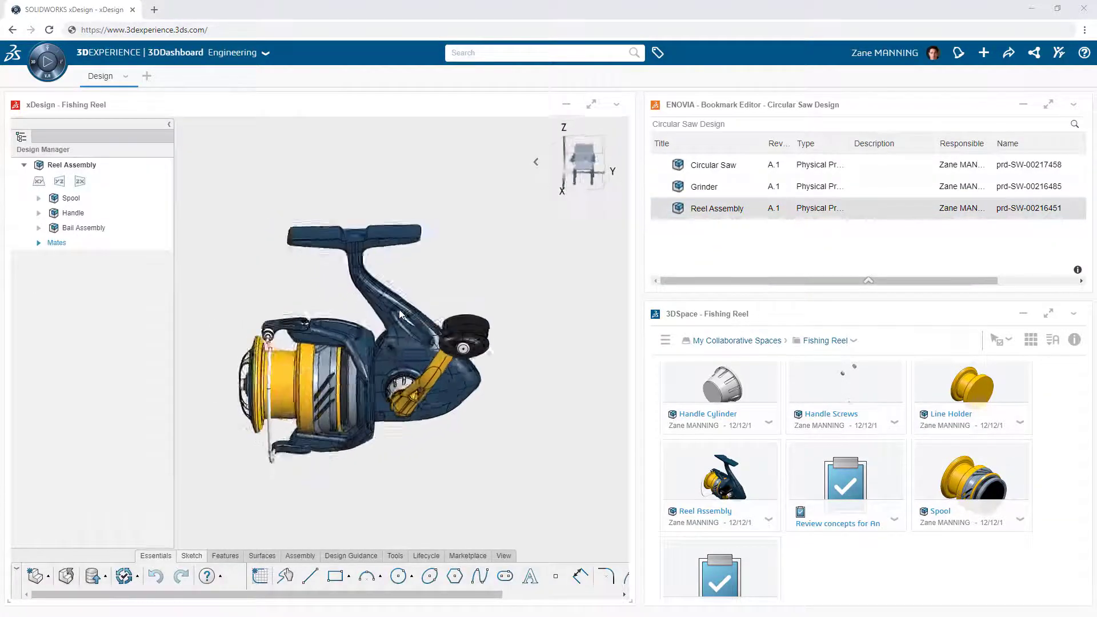
click(126, 76)
click(154, 194)
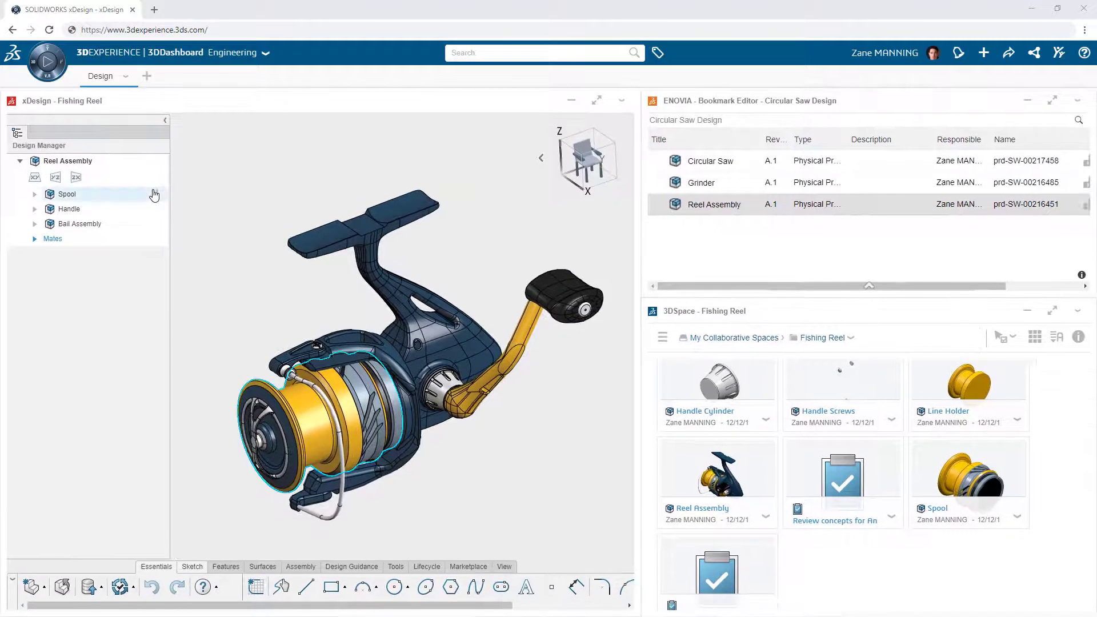
click(597, 101)
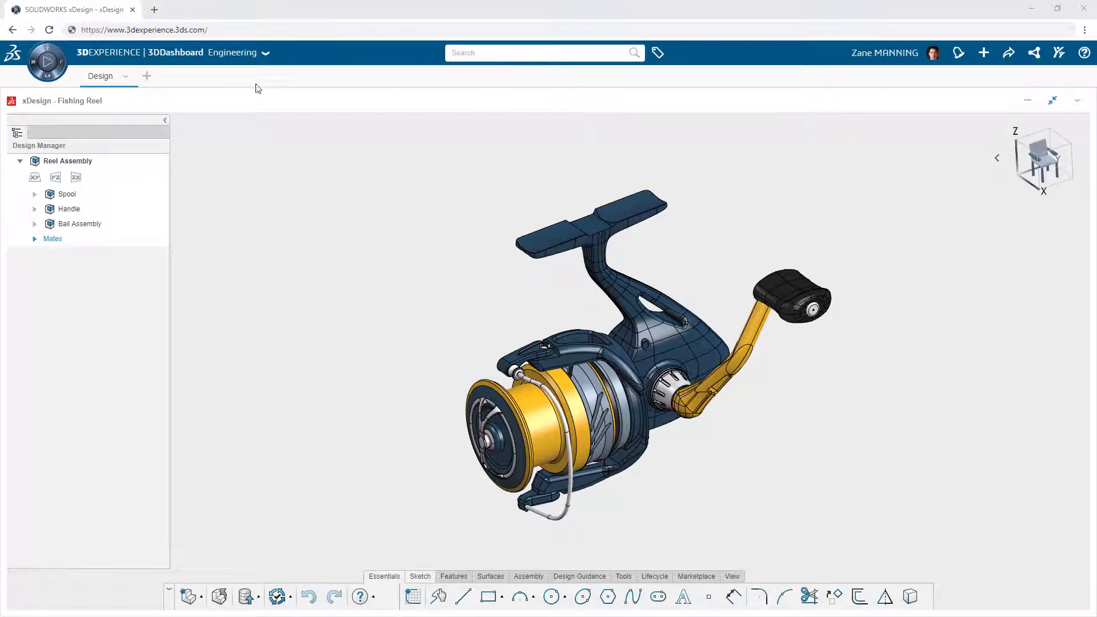
Step: Add a new dashboard tab named Team
click(146, 76)
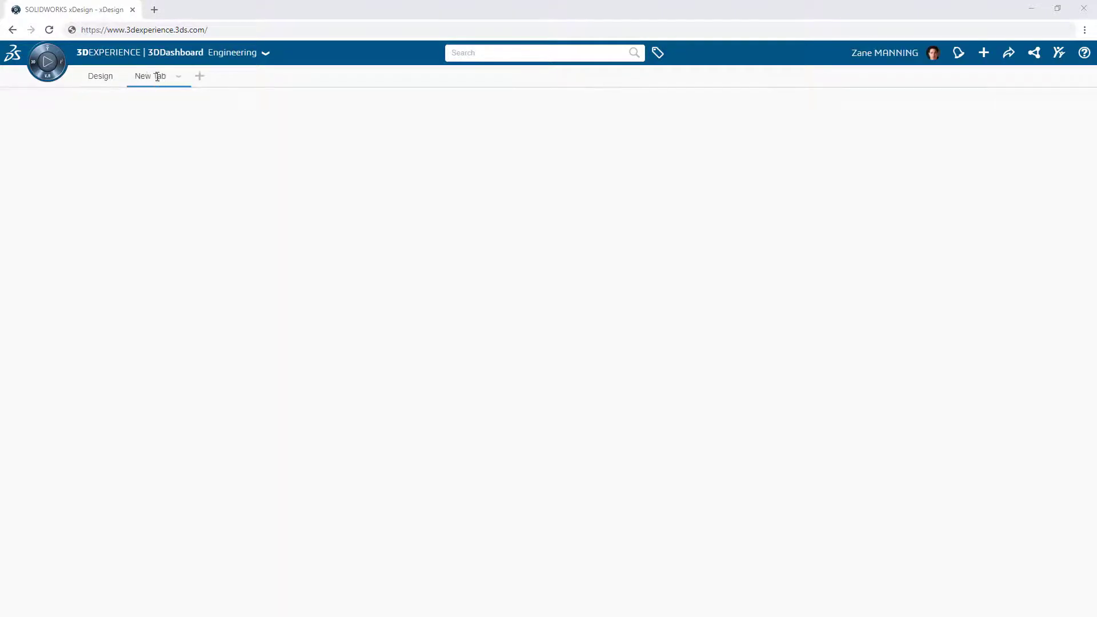
click(178, 79)
click(193, 125)
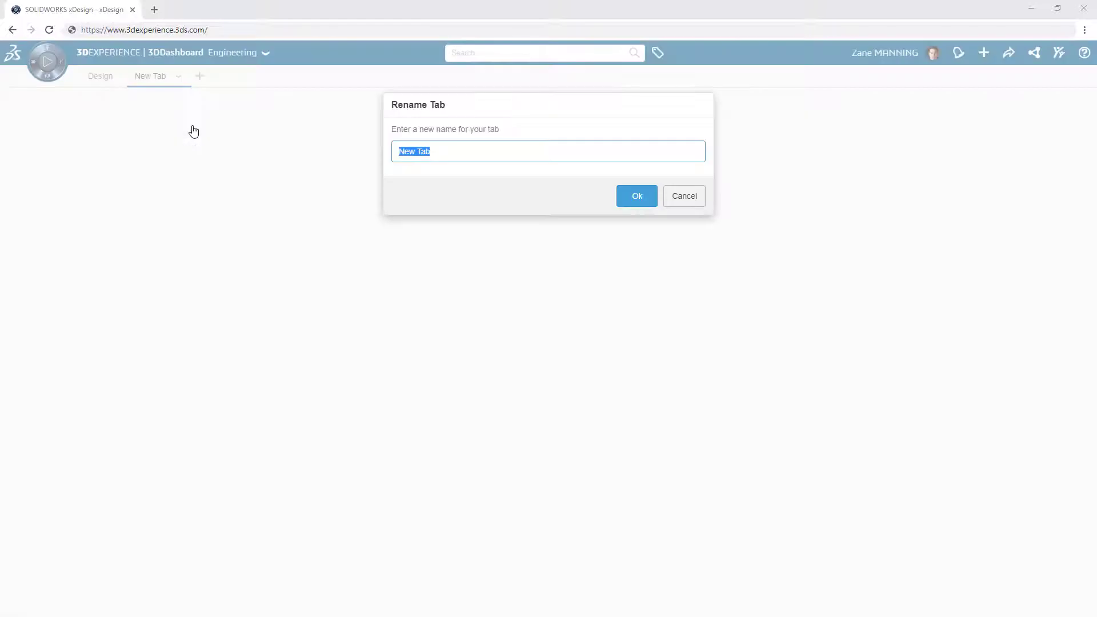
text(Team)
key(Return)
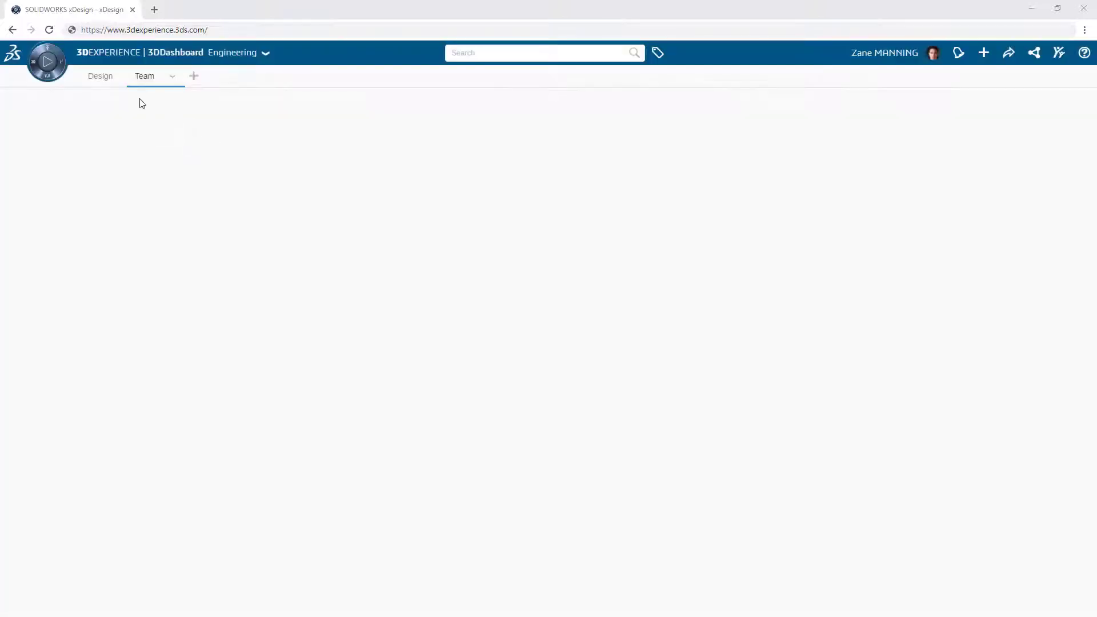
Step: Place a maximized 3DSwym community feed on the Team tab
click(49, 53)
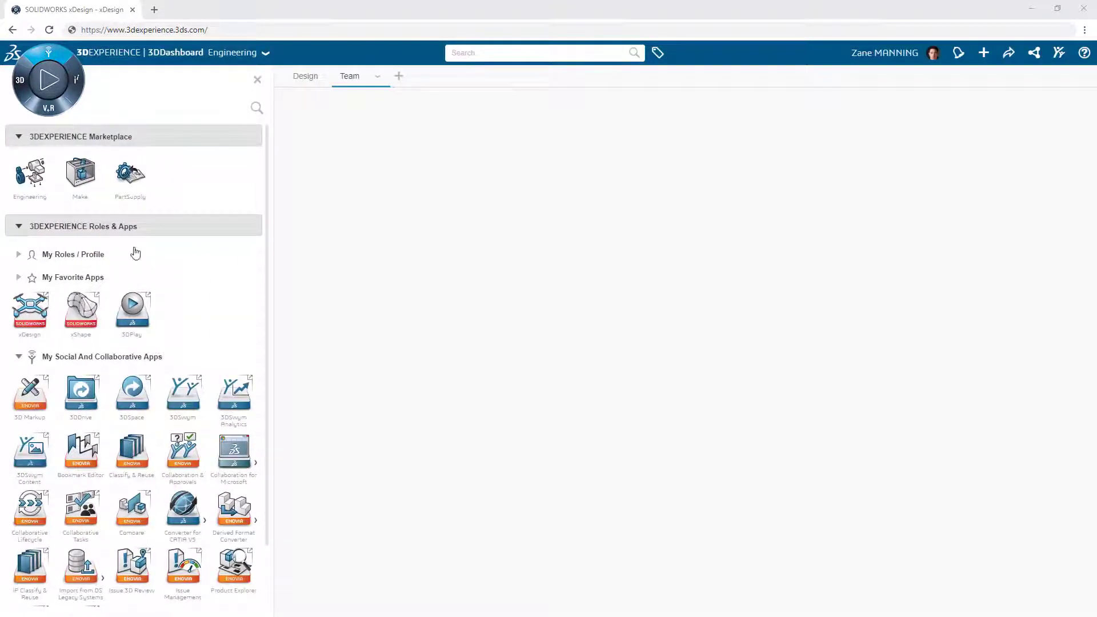
drag(184, 389, 448, 251)
click(381, 79)
click(407, 193)
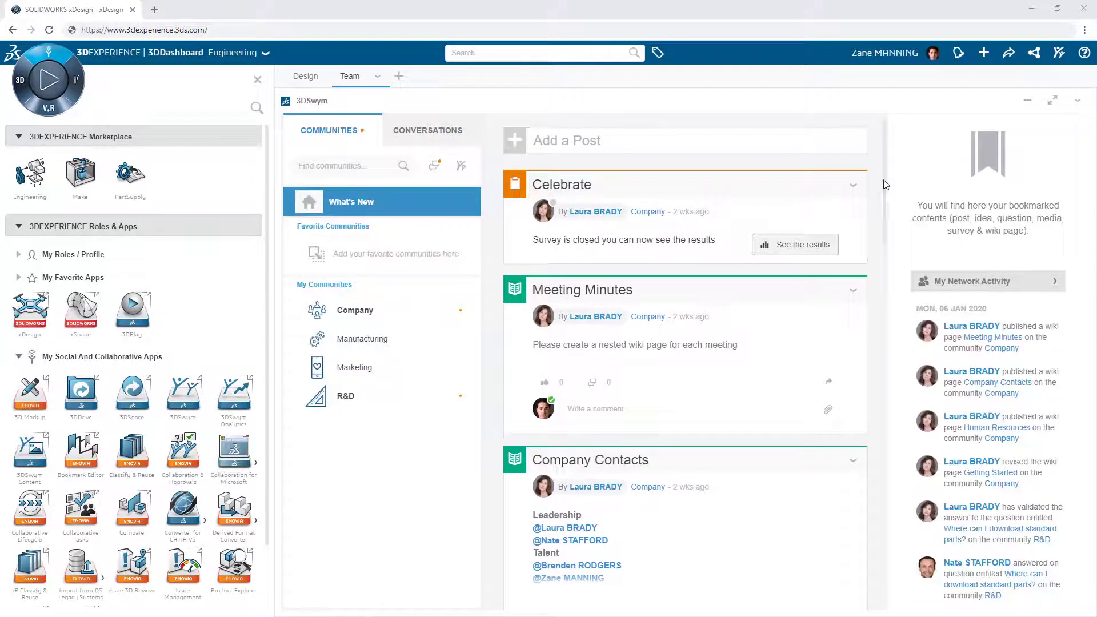
mouse_move(885, 184)
mouse_down()
mouse_move(898, 331)
mouse_move(869, 592)
mouse_up()
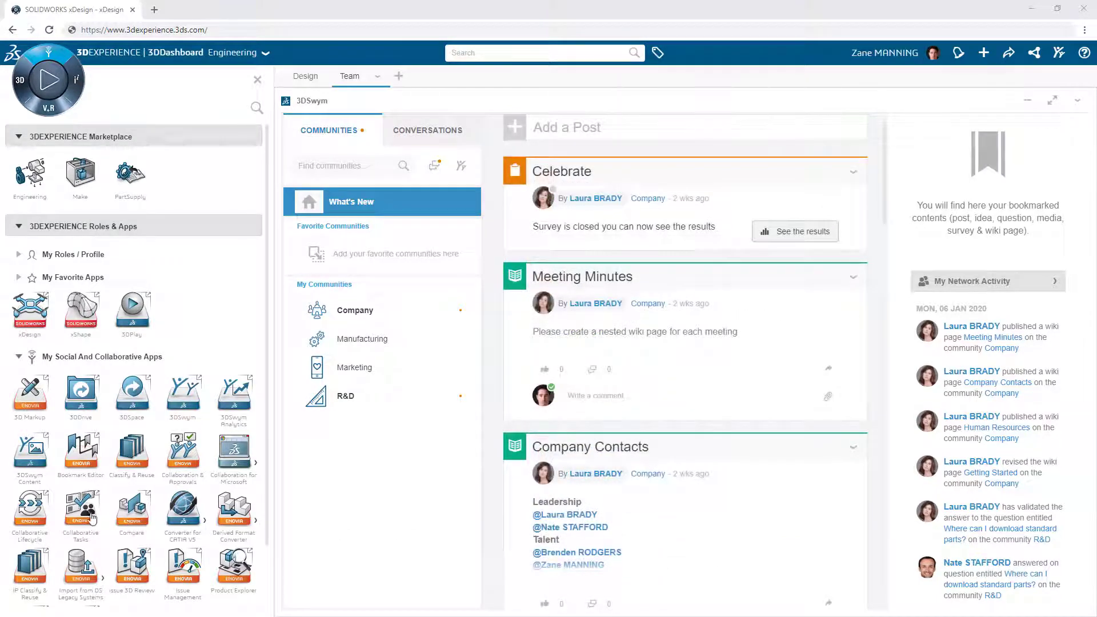
Step: Add a maximized Collaborative Tasks board beside 3DSwym and move the brackets task to Done
drag(90, 519, 861, 380)
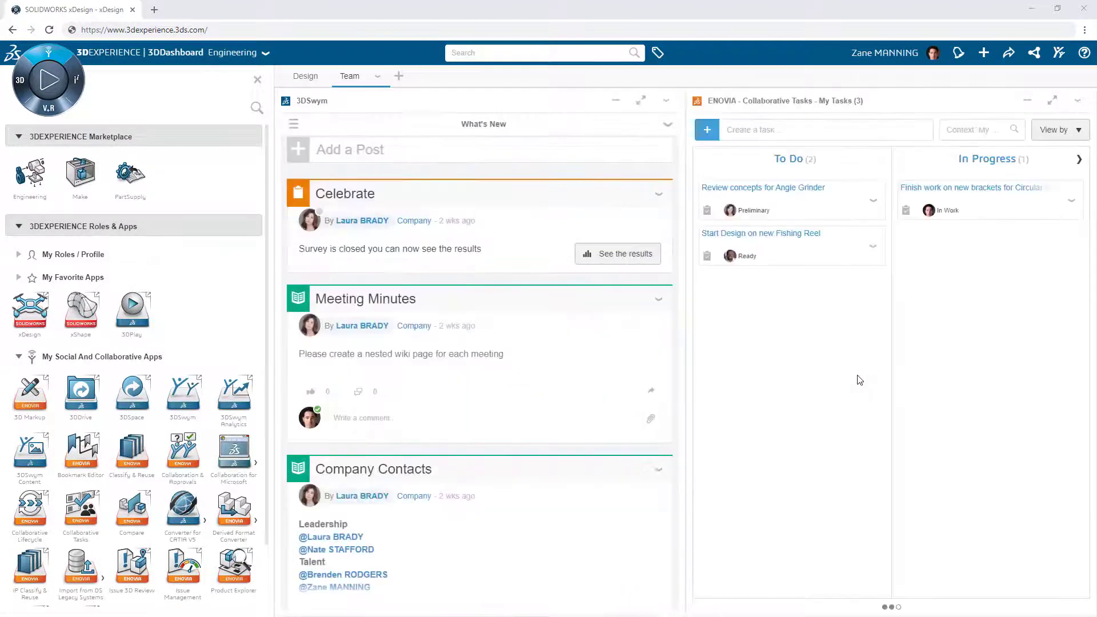
click(1050, 101)
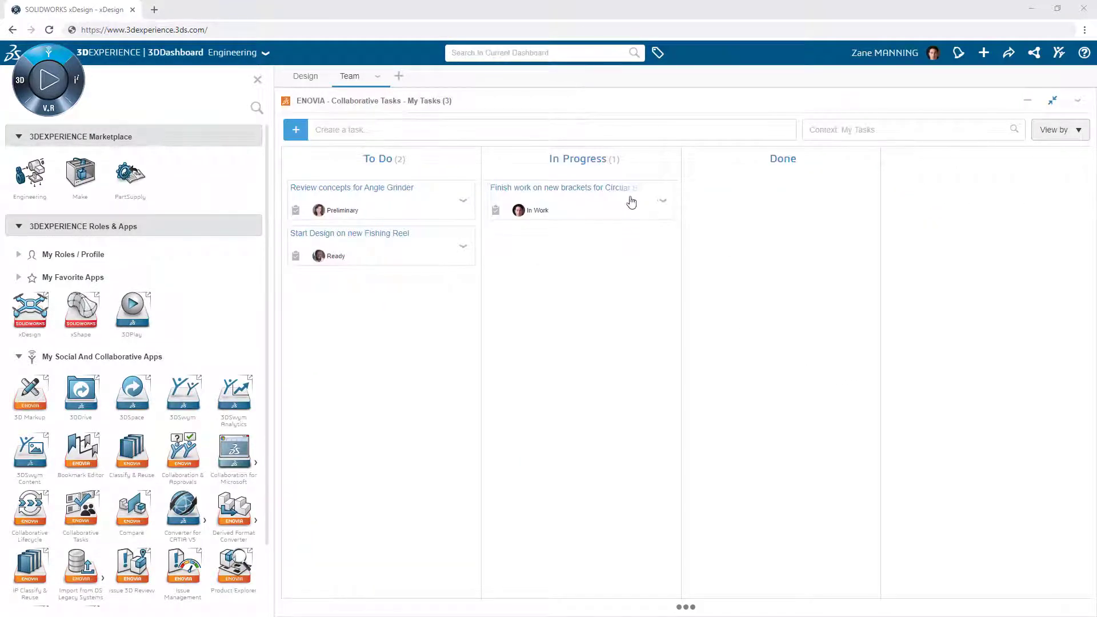
drag(630, 202, 783, 197)
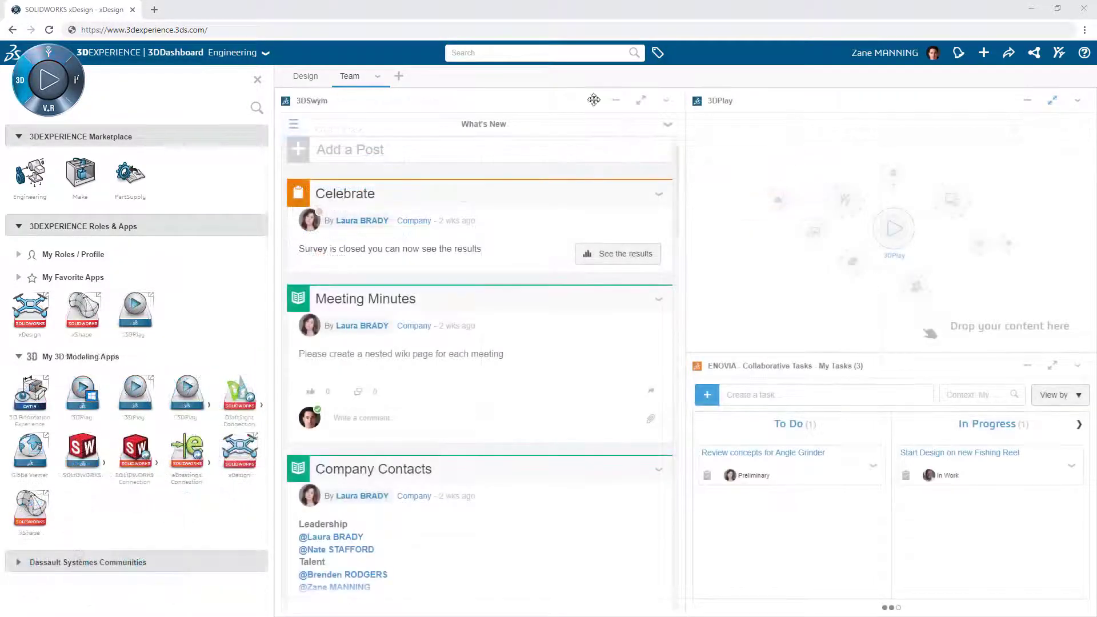
Step: Search the whole platform for 'Fishing'
click(549, 52)
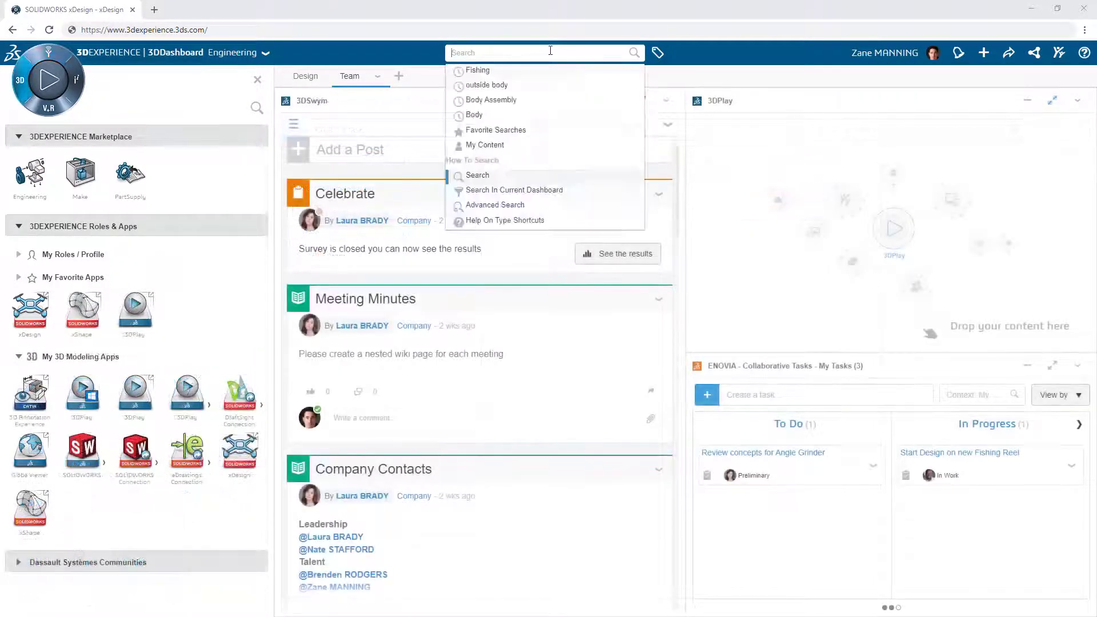
text(Fishing)
key(Return)
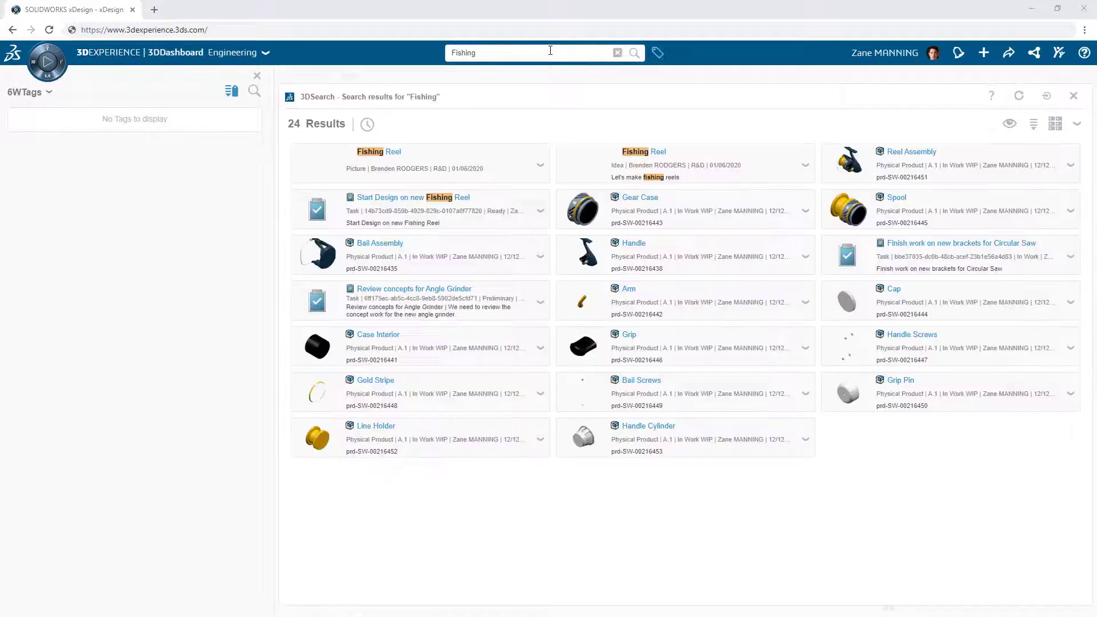